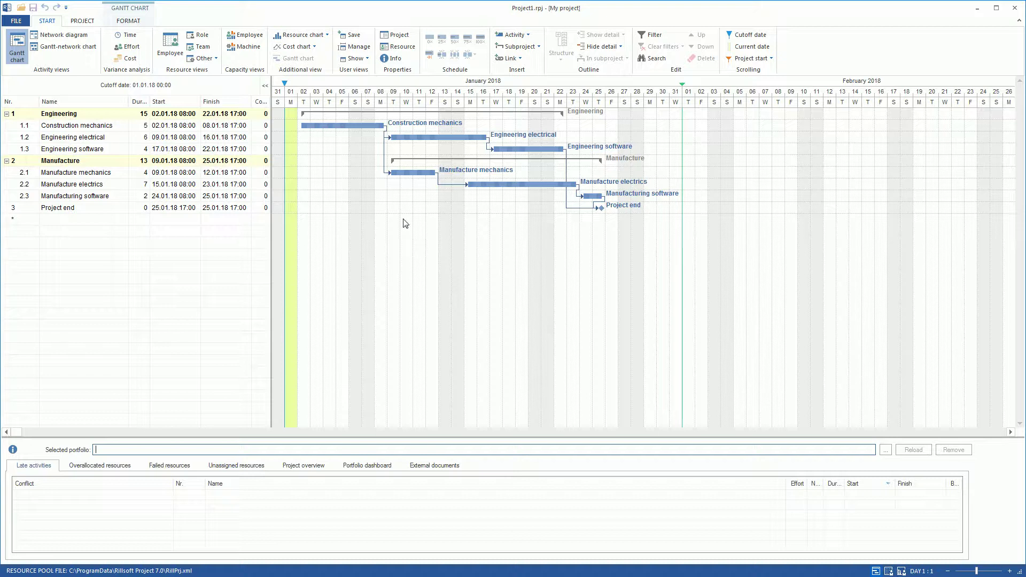
Step: In the resource pool's role list, add Engineer with Mechanical design costing 65 per hour
left_click(399, 47)
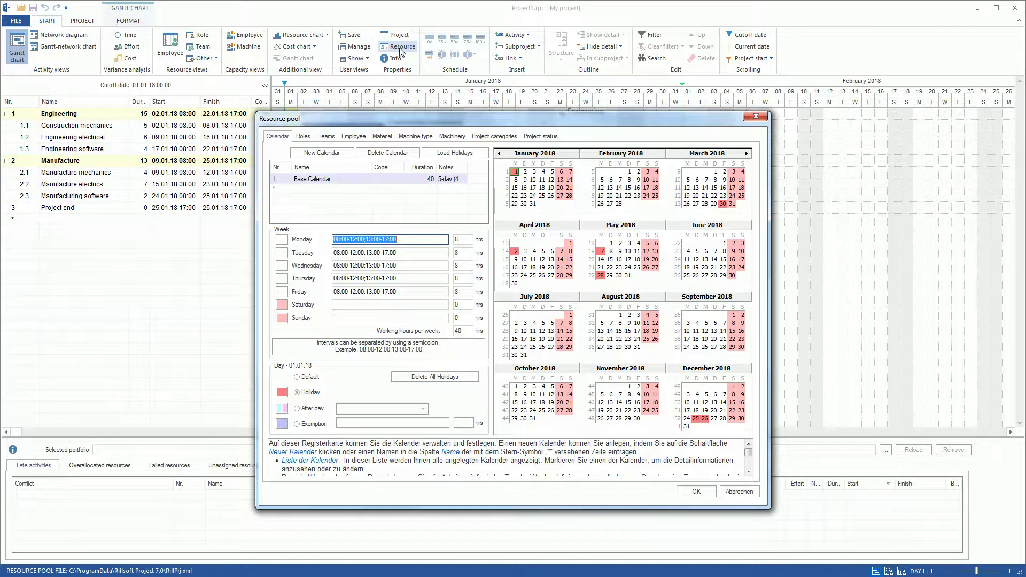
left_click(302, 137)
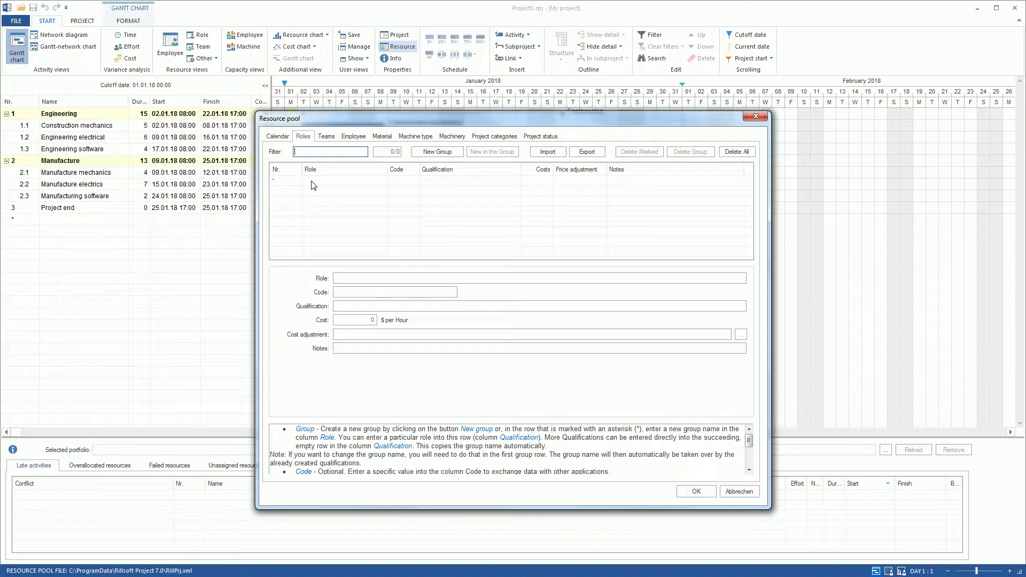
left_click(314, 184)
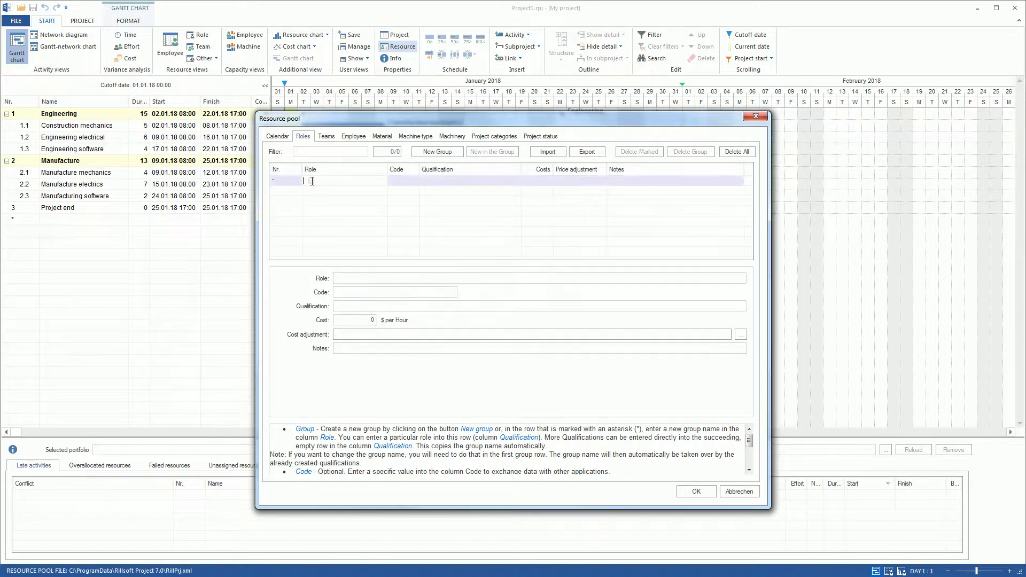
type("Engineer")
key("Tab")
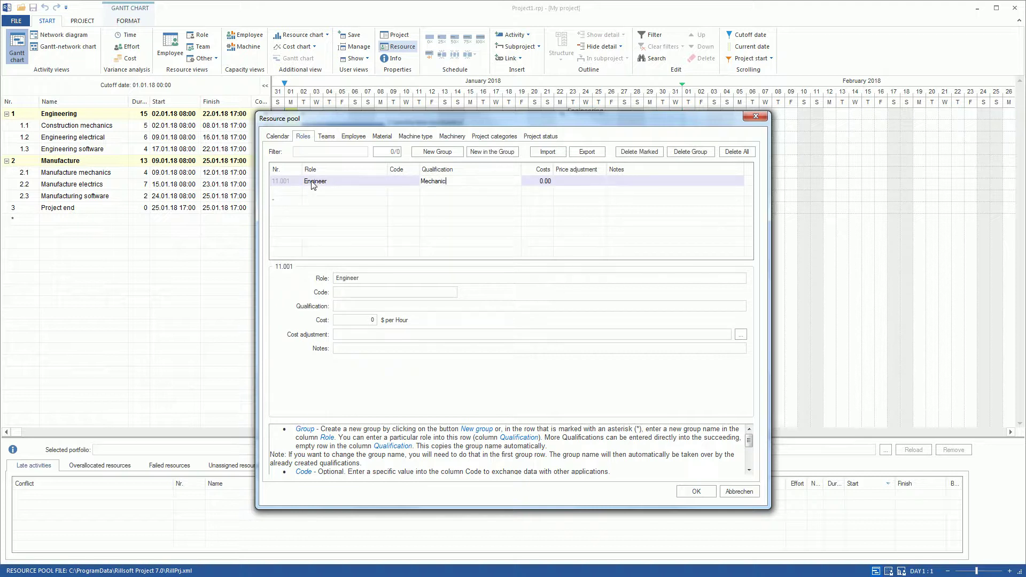
key("Tab")
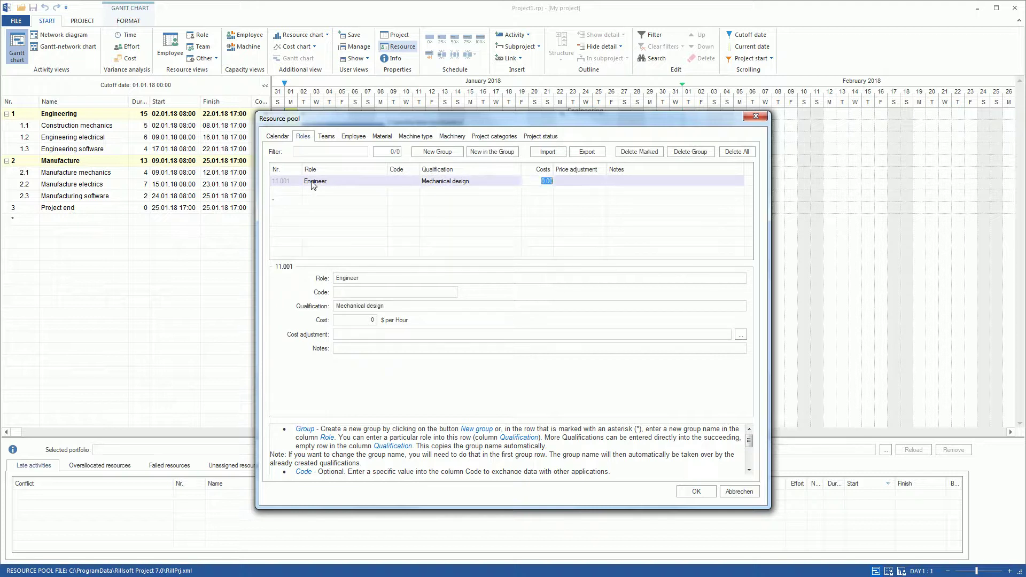
type("65")
key("Return")
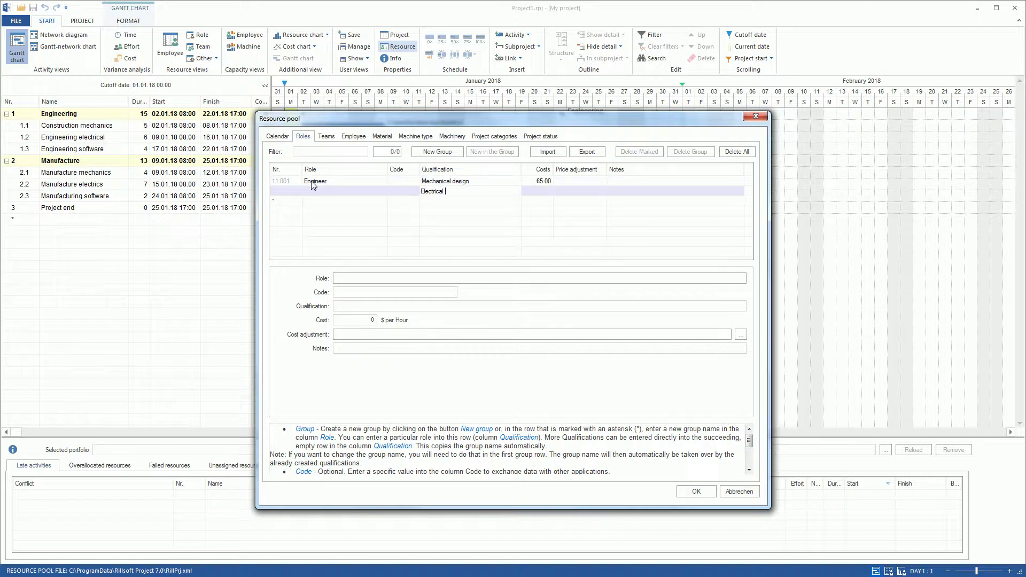
Step: Give Engineer a second qualification, Electrical design, also at 65 per hour
type("Electrical design")
key("Tab")
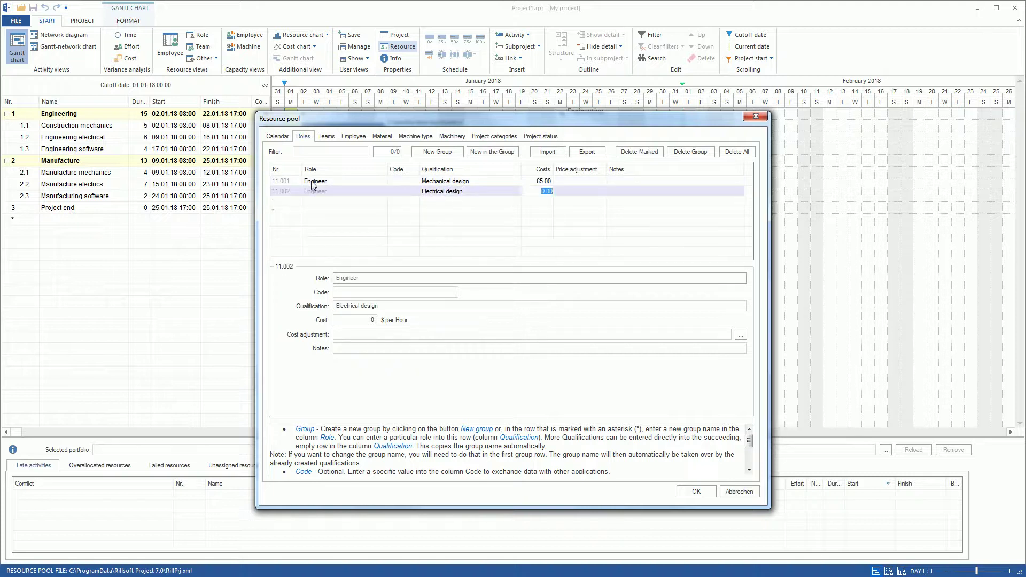
type("65")
key("Return")
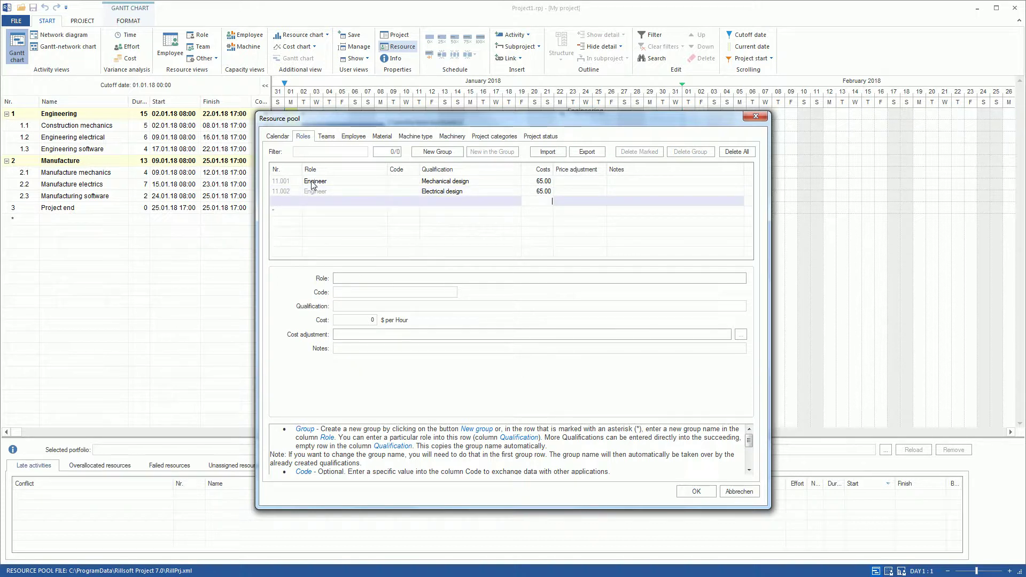
key("Down")
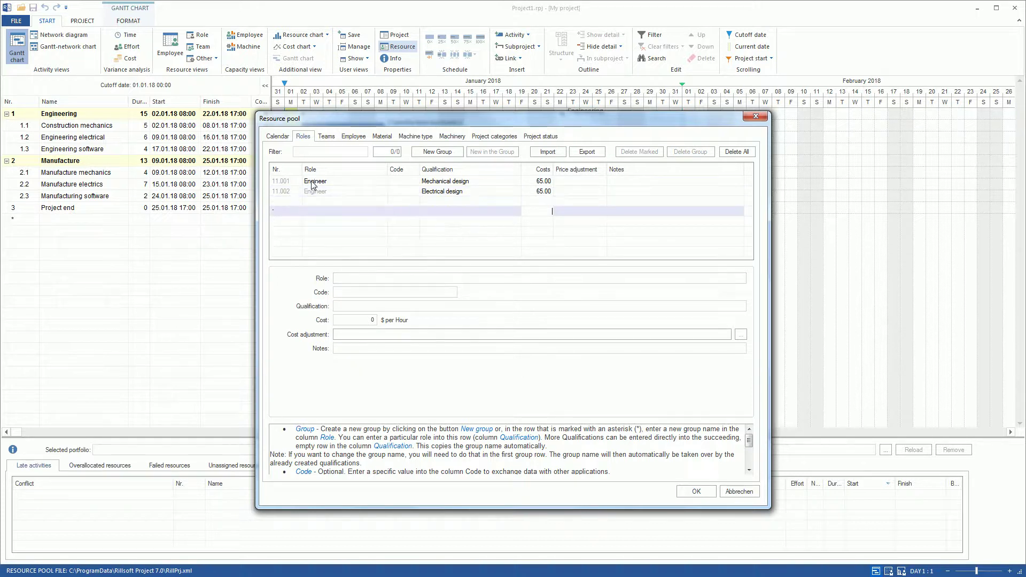
Step: Add the Fitter role with Mechanical and Electrical qualifications, each costing 65
type("Fi")
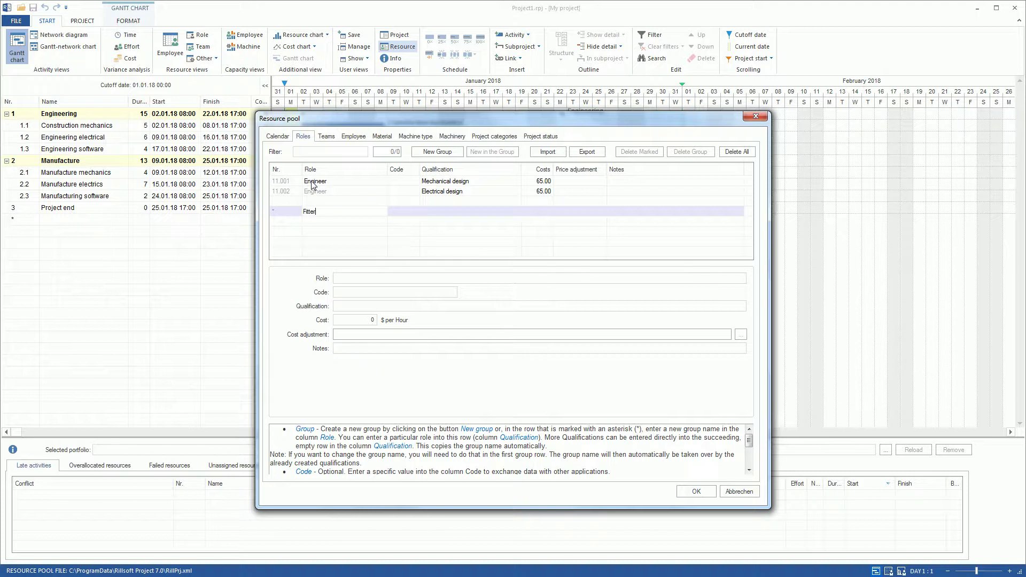
type("tter")
key("Return")
type("Mechanical")
key("Return")
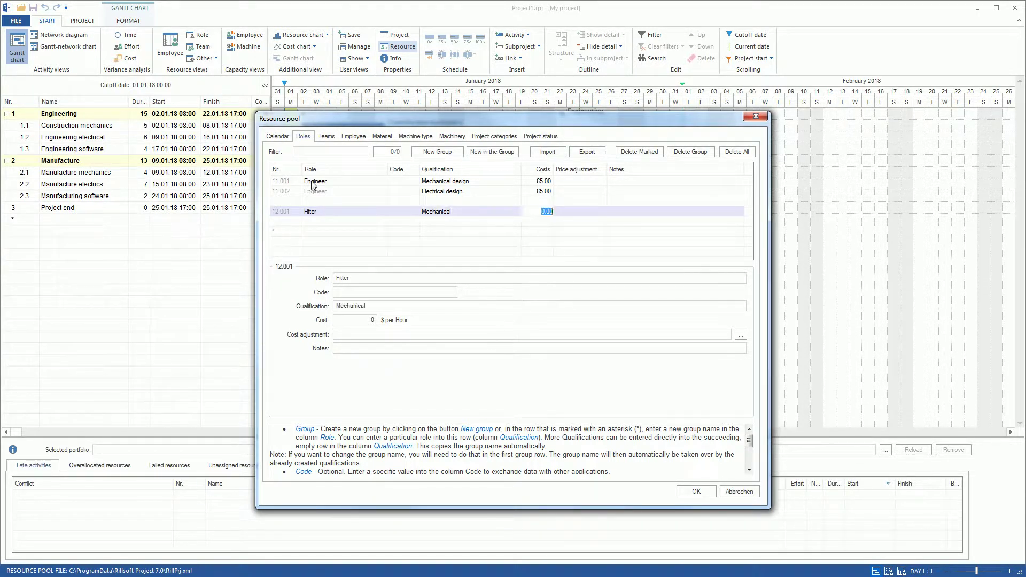
type("65")
key("Return")
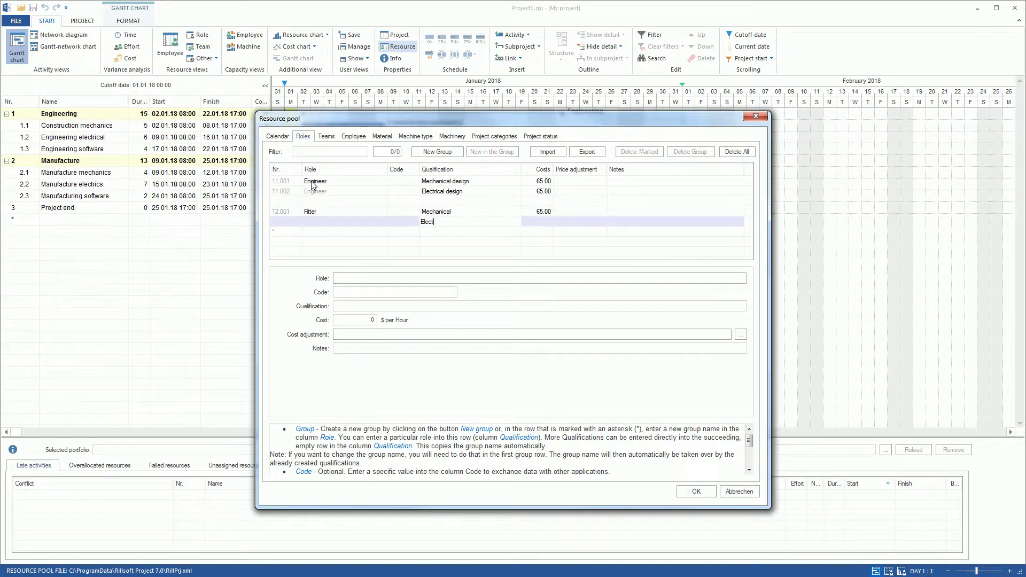
key("Return")
type("65")
key("Return")
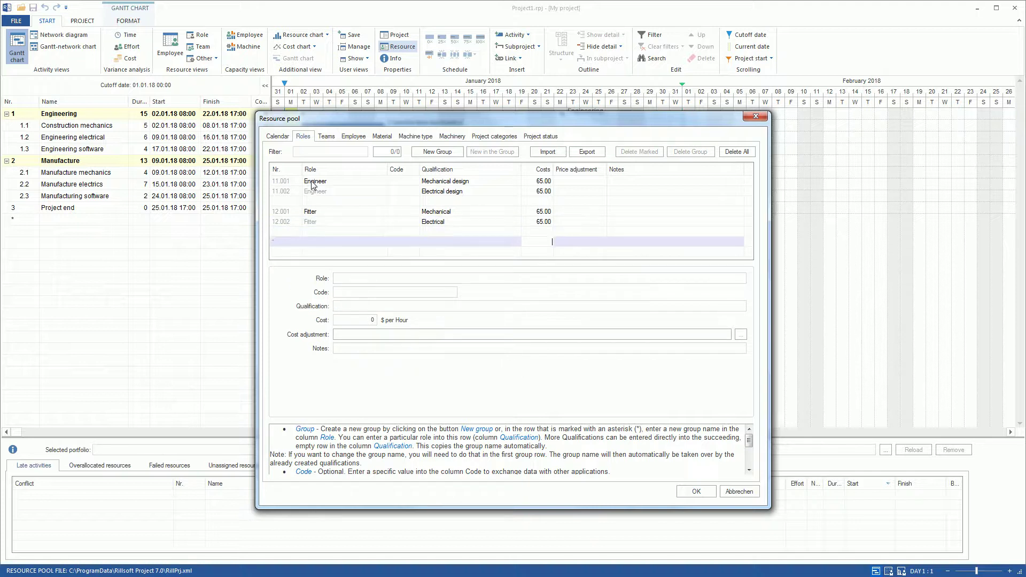
Step: Add Software developer with Embedded linux at 65, then close the resource pool
key("shift+Tab")
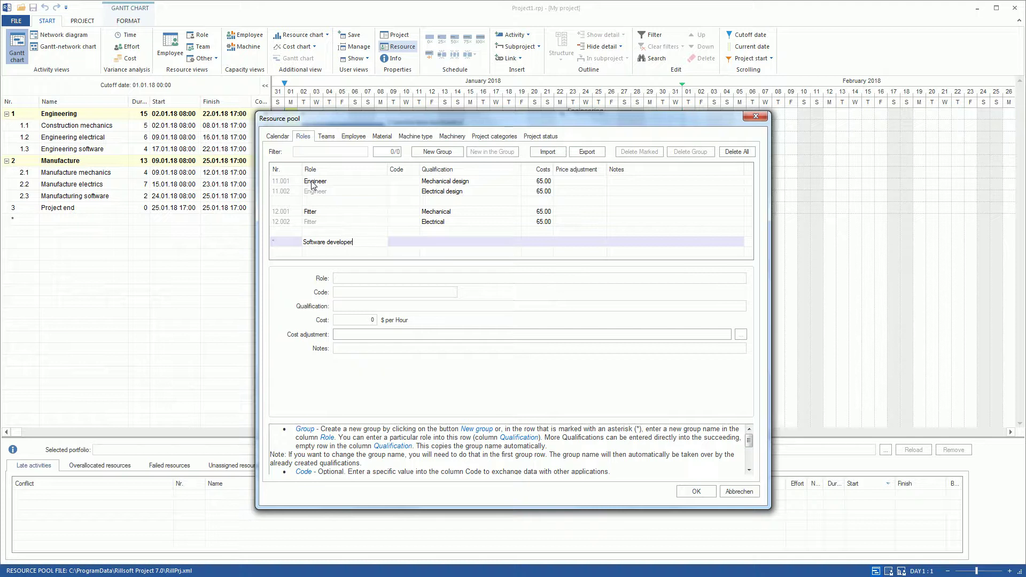
key("Return")
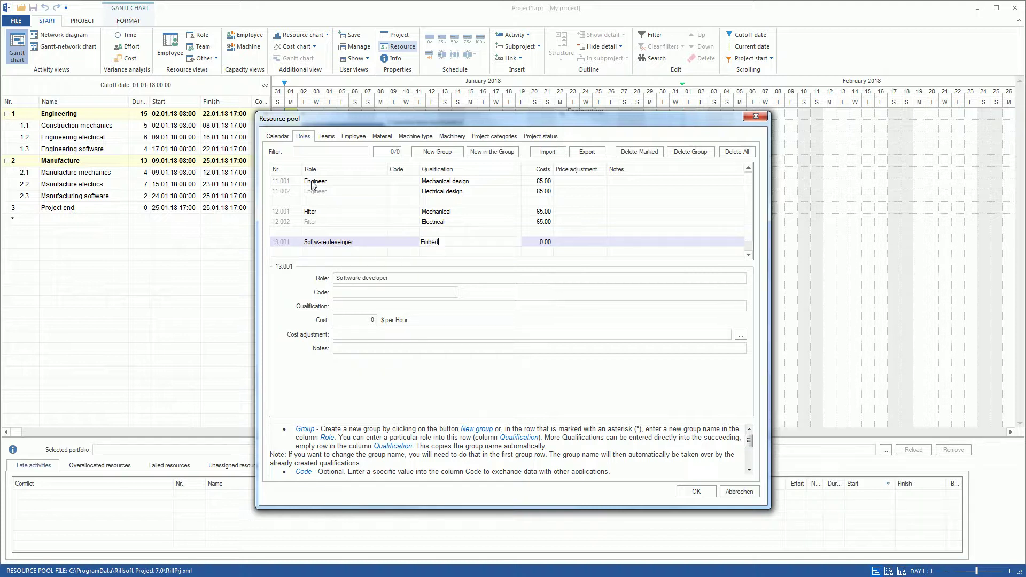
type("Embedded linux")
key("Return")
type("65")
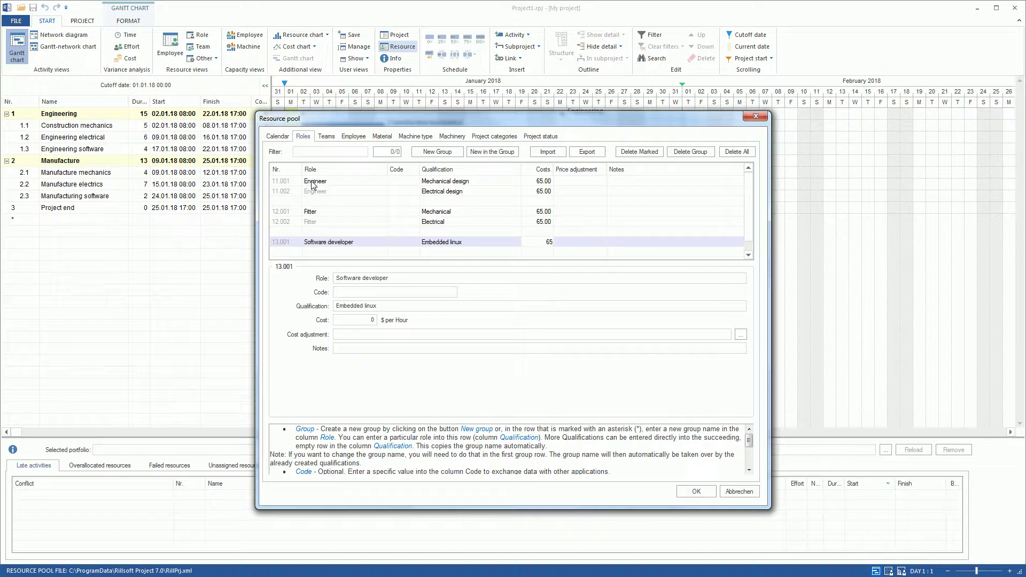
key("Return")
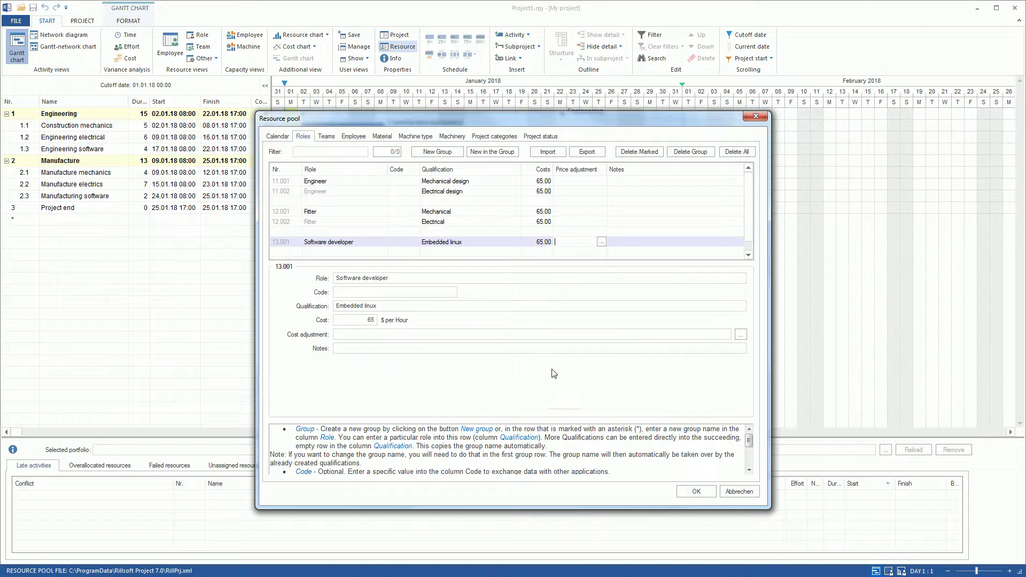
left_click(684, 487)
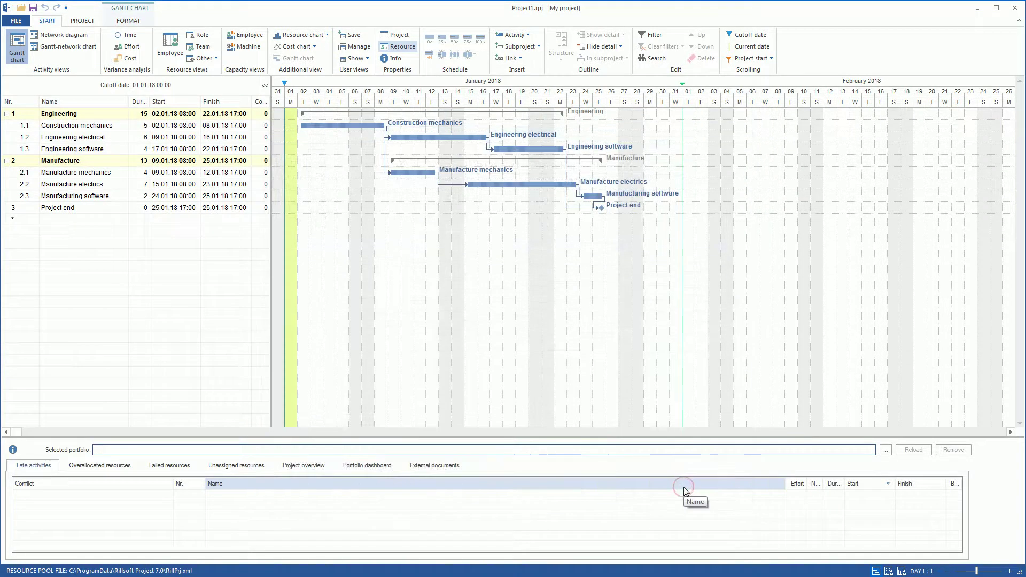
Step: Assign Engineer – Mechanical design to Construction mechanics (quantity 1, 100%, effort 5)
double_click(363, 128)
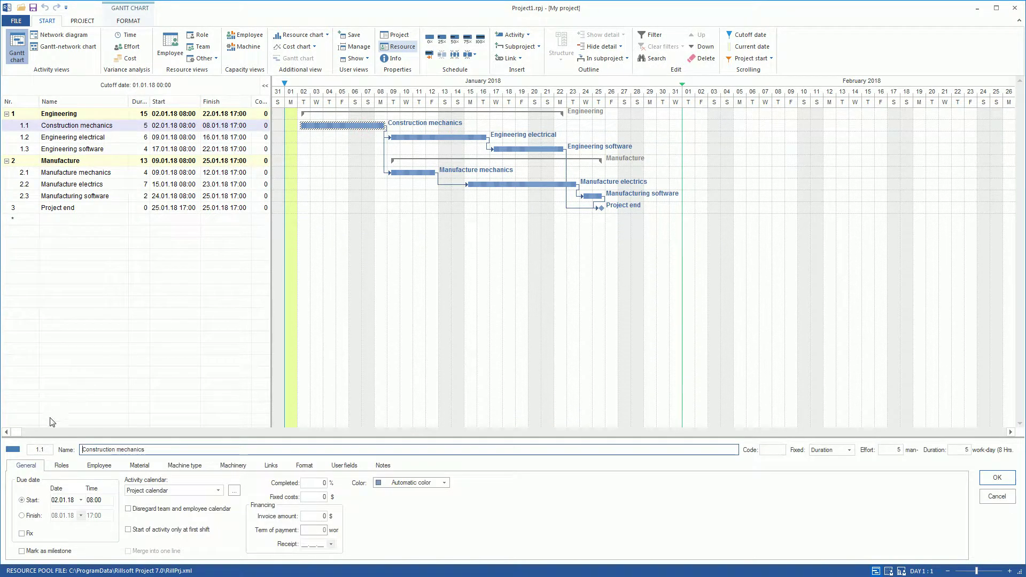
left_click(58, 467)
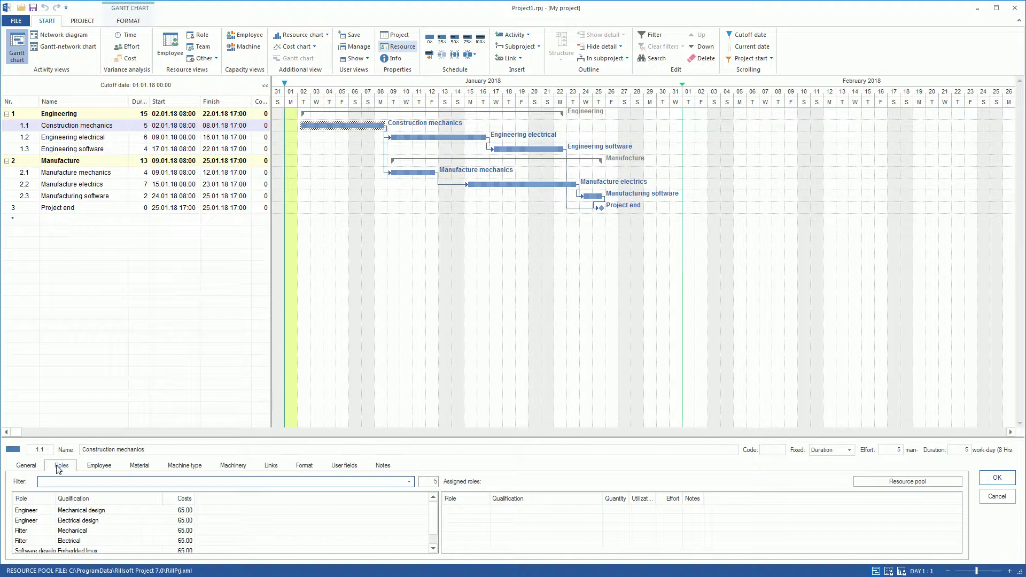
double_click(39, 510)
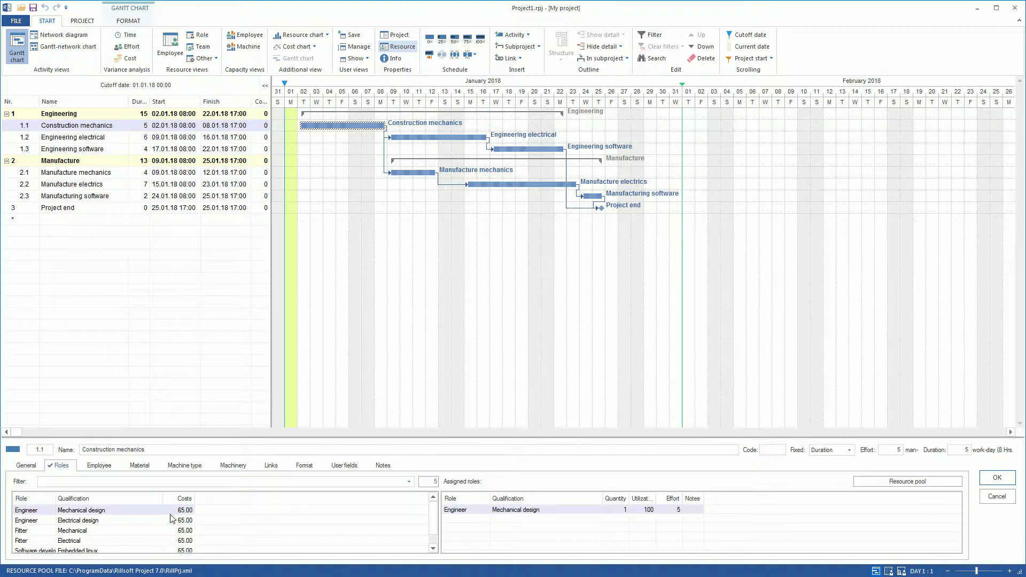
left_click(983, 481)
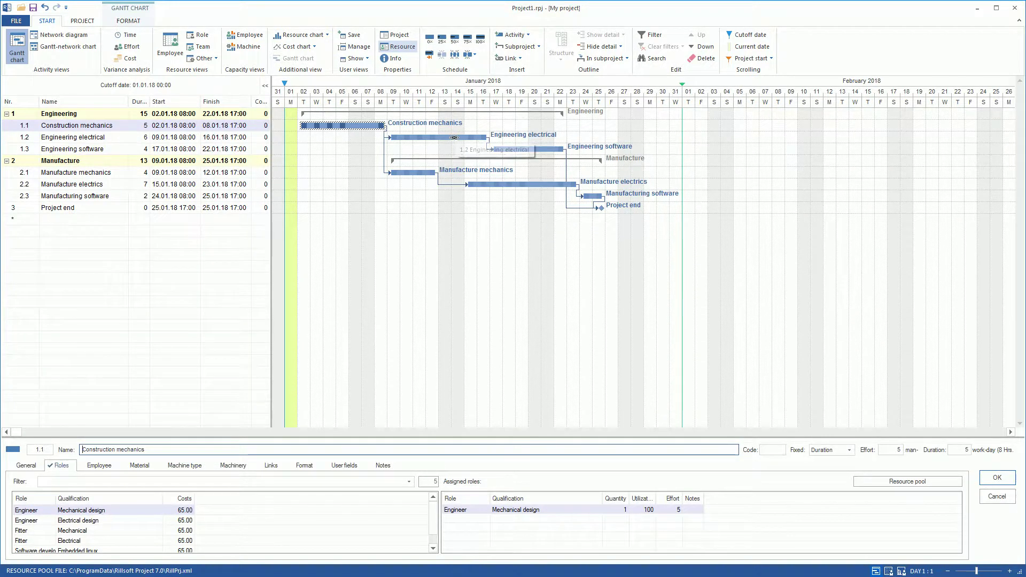
Step: Assign two Engineer – Electrical design to Engineering electrical, doubling effort to 12
left_click(454, 138)
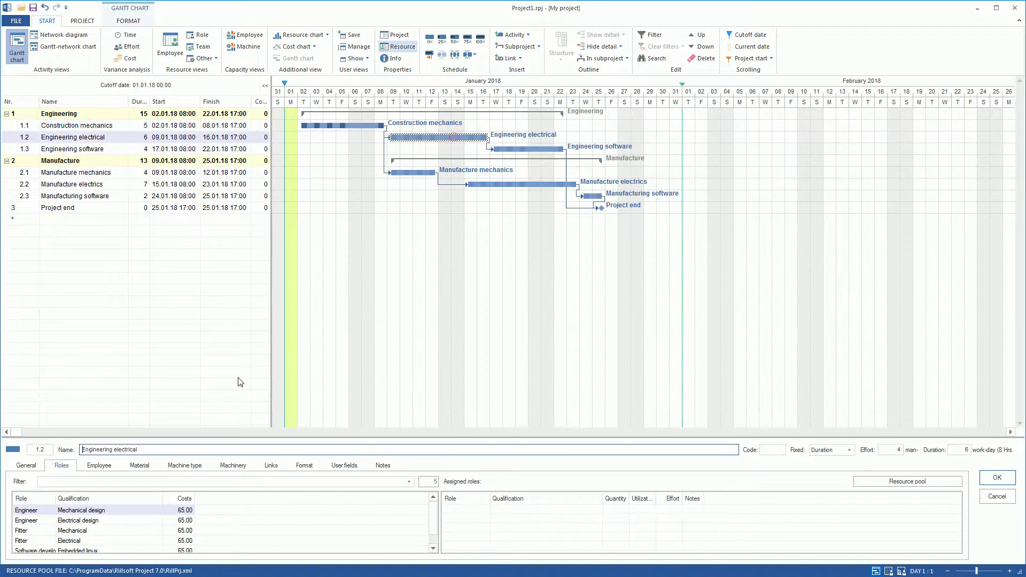
left_click(71, 521)
double_click(70, 521)
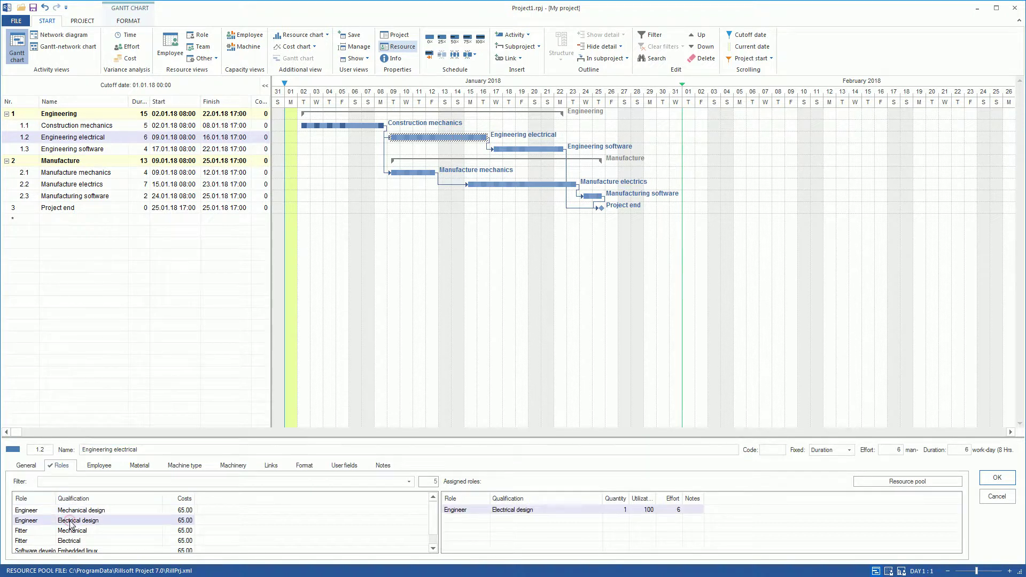
left_click(625, 510)
type("2")
key("Tab")
left_click(996, 480)
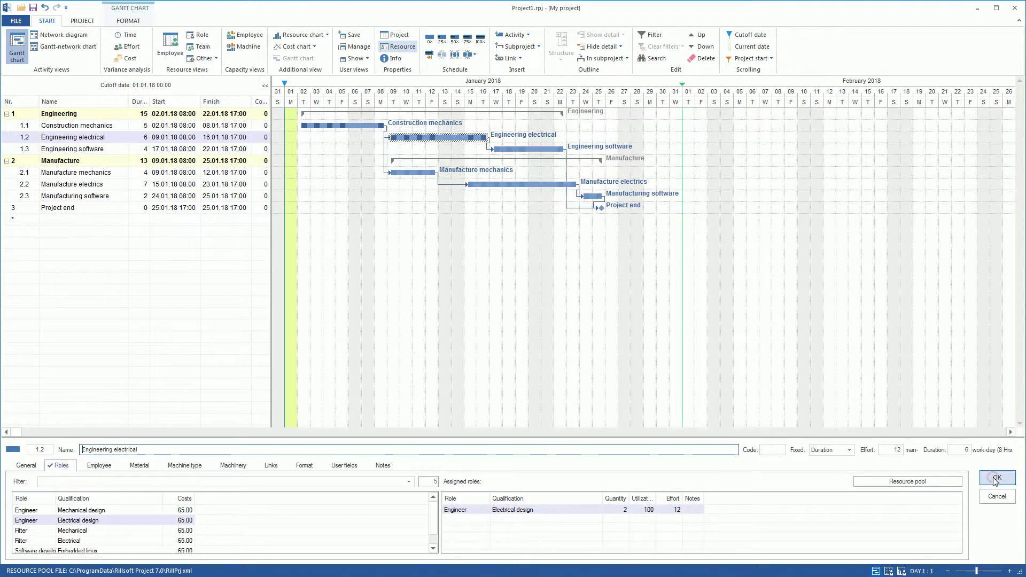
Step: Assign Software developer – Embedded linux to Engineering software
left_click(535, 150)
left_click(92, 551)
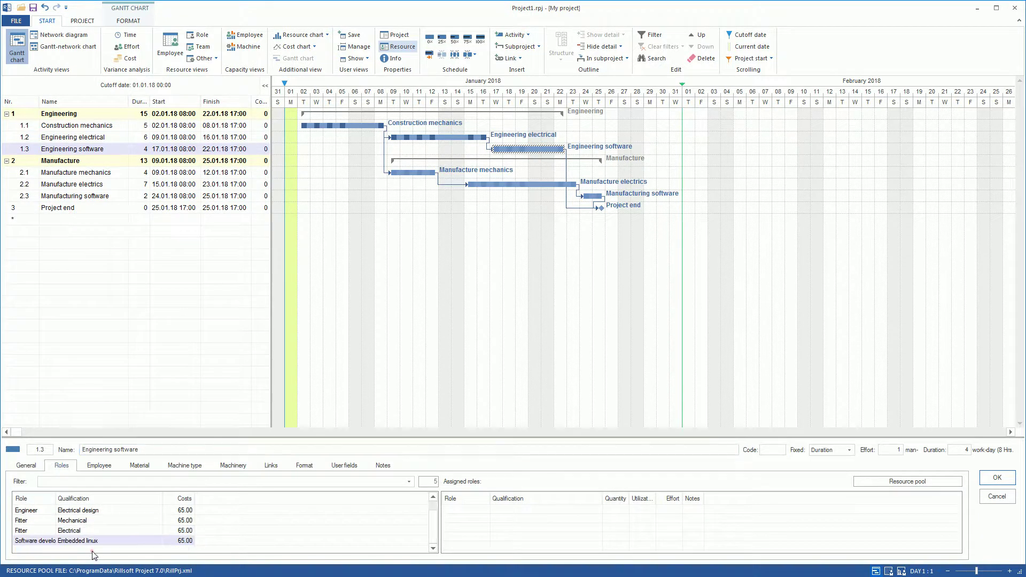
double_click(86, 541)
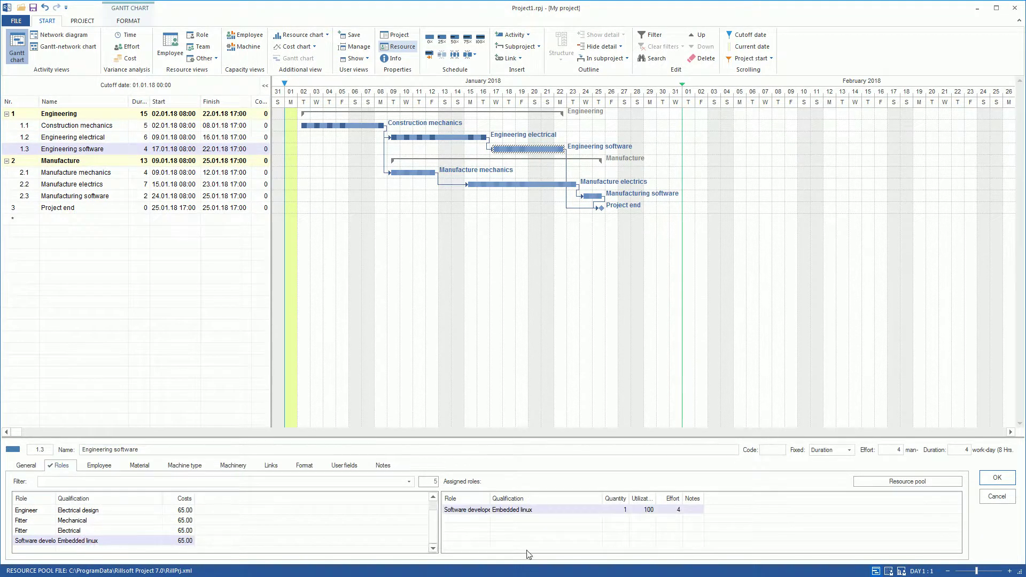
left_click(997, 478)
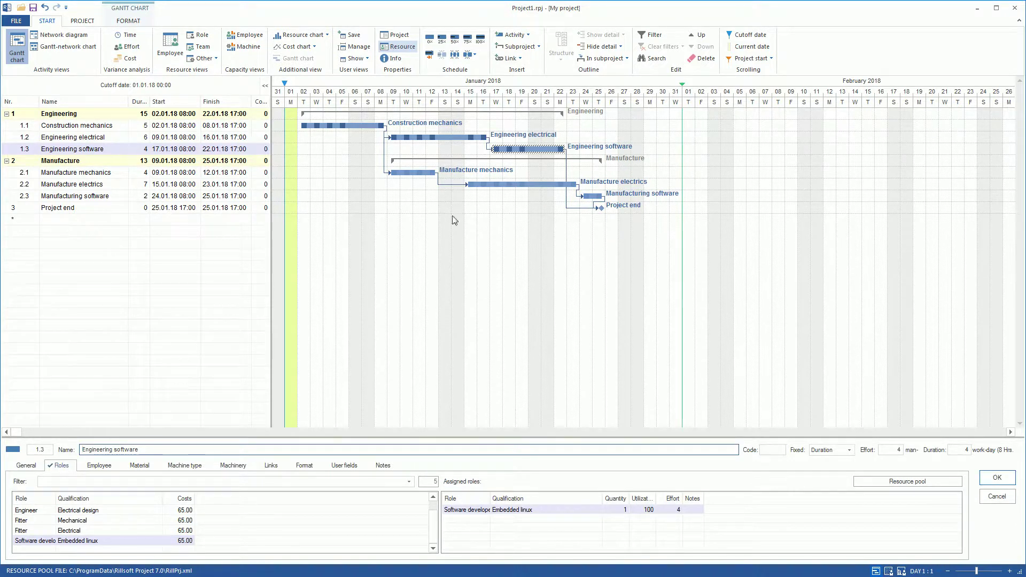
Step: Assign two Fitter – Mechanical to Manufacture mechanics
left_click(417, 172)
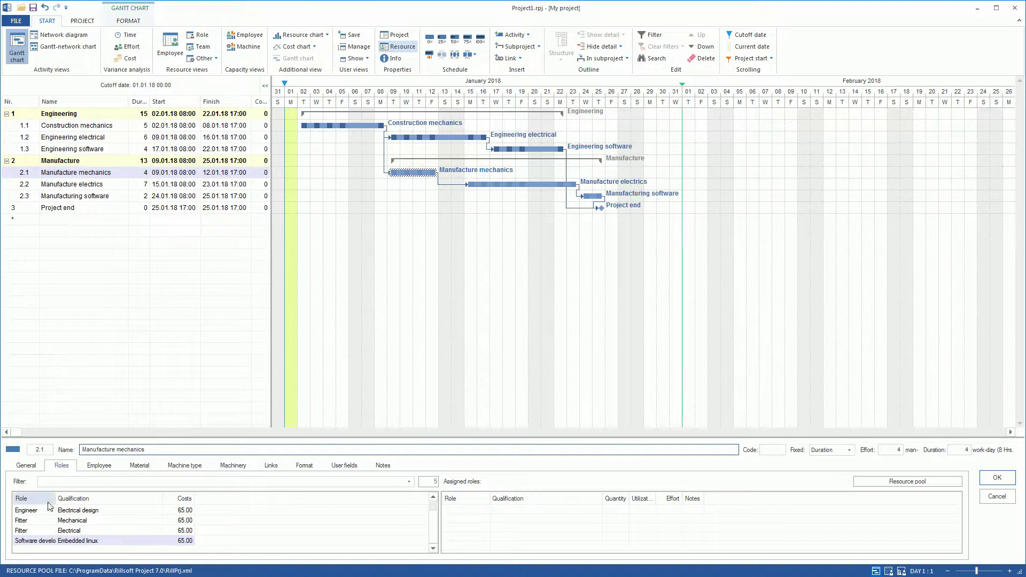
double_click(30, 521)
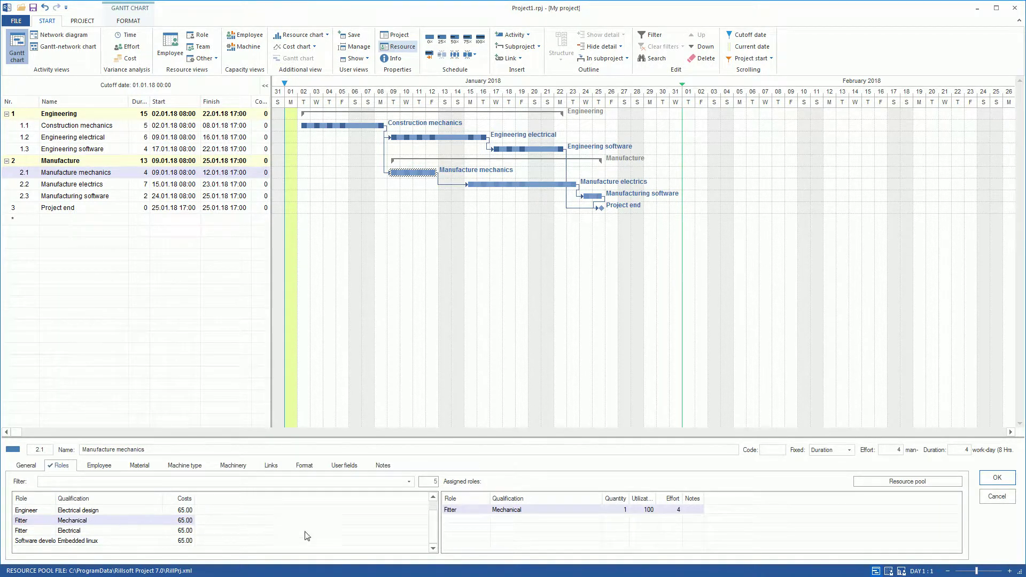
left_click(618, 510)
type("2")
left_click(1002, 481)
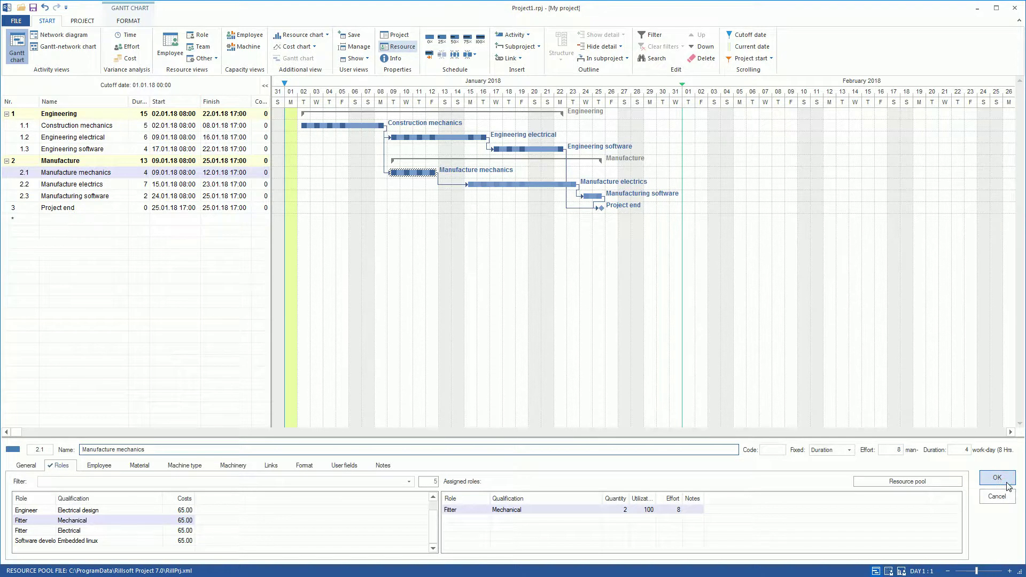
Step: Assign Engineer – Electrical design and Fitter – Electrical to Manufacture electrics
left_click(540, 185)
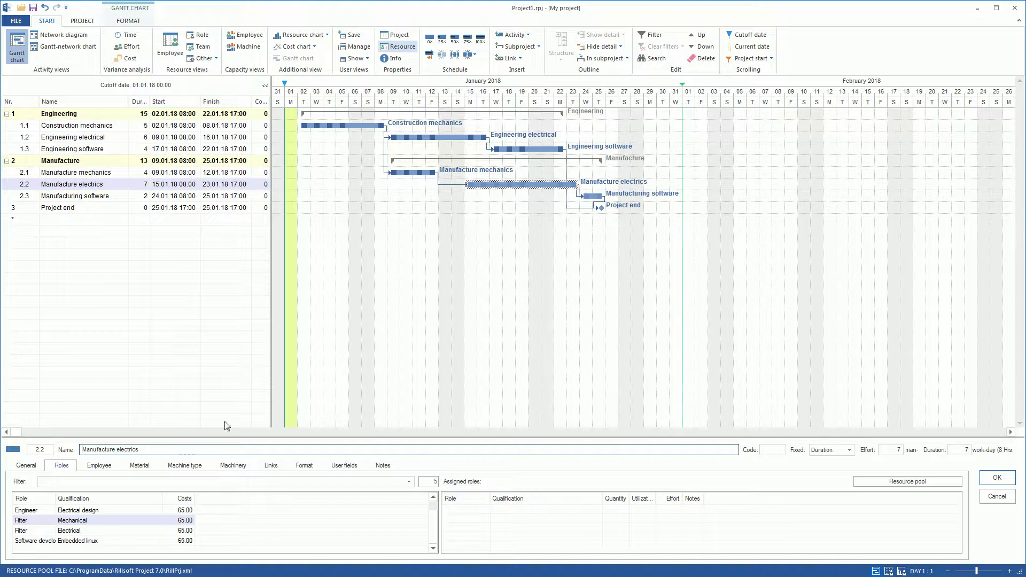
double_click(36, 510)
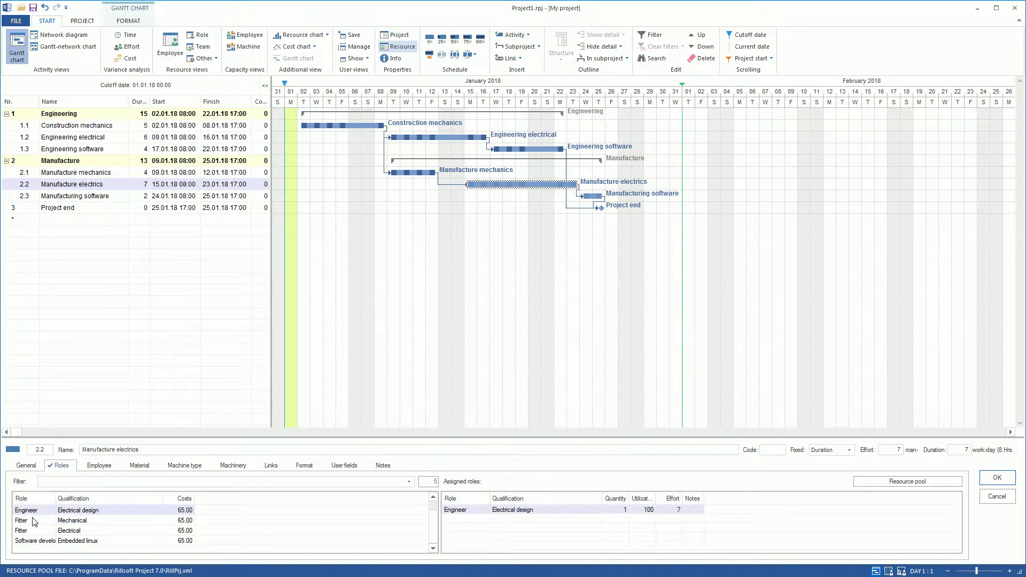
left_click(27, 531)
double_click(27, 531)
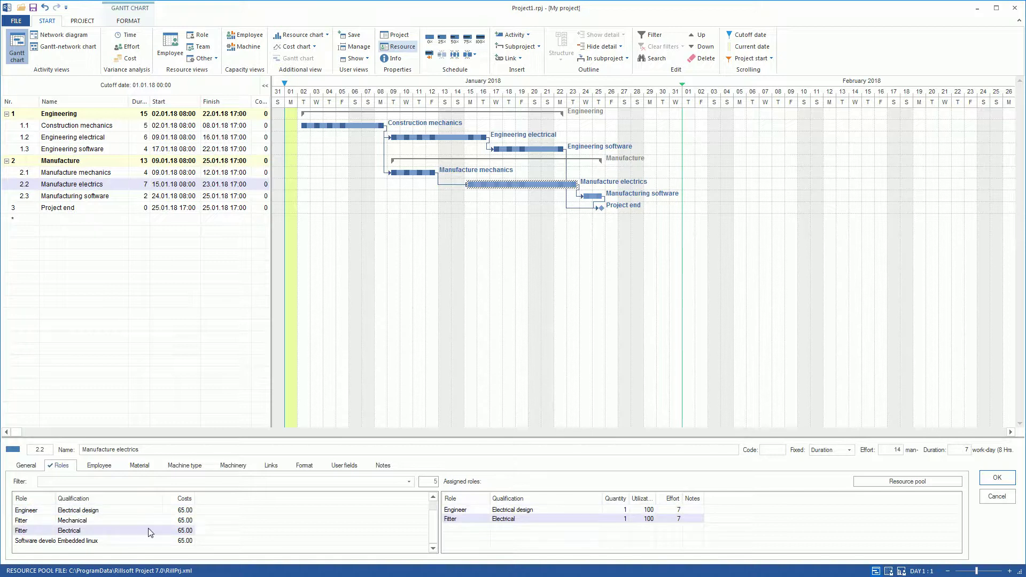
left_click(996, 480)
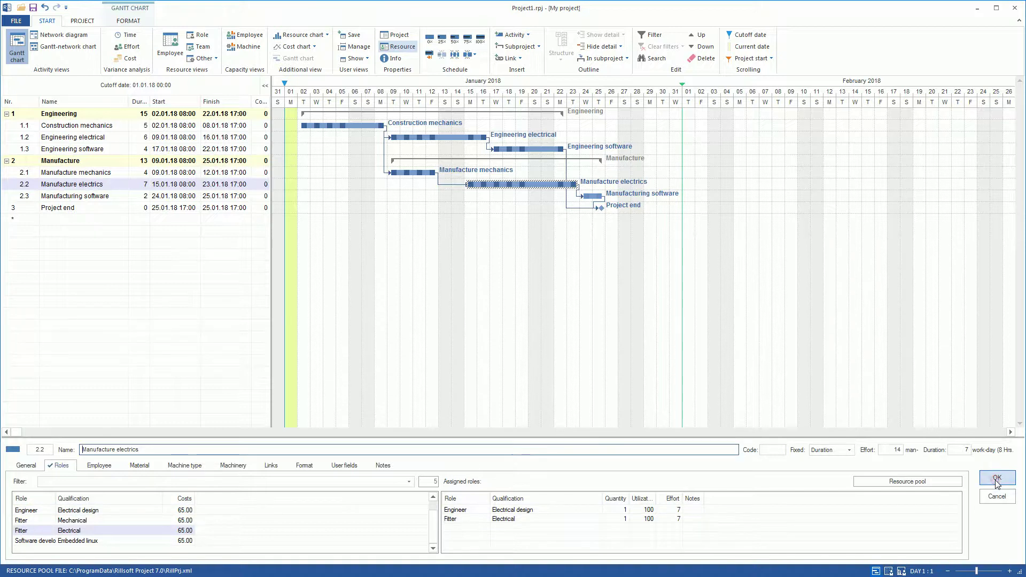
Step: Assign Software developer to Manufacturing software, giving effort 2
left_click(601, 196)
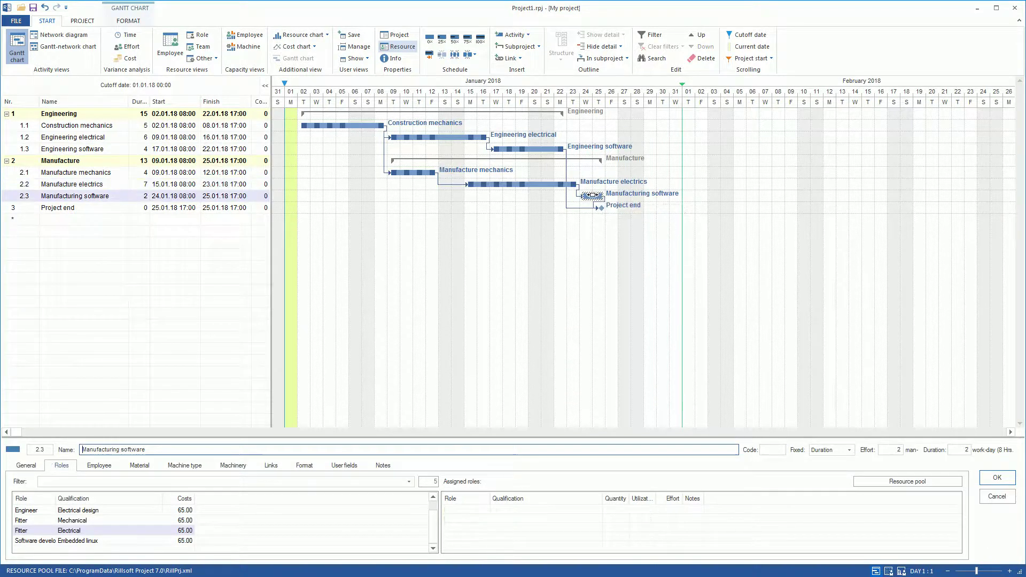
double_click(68, 540)
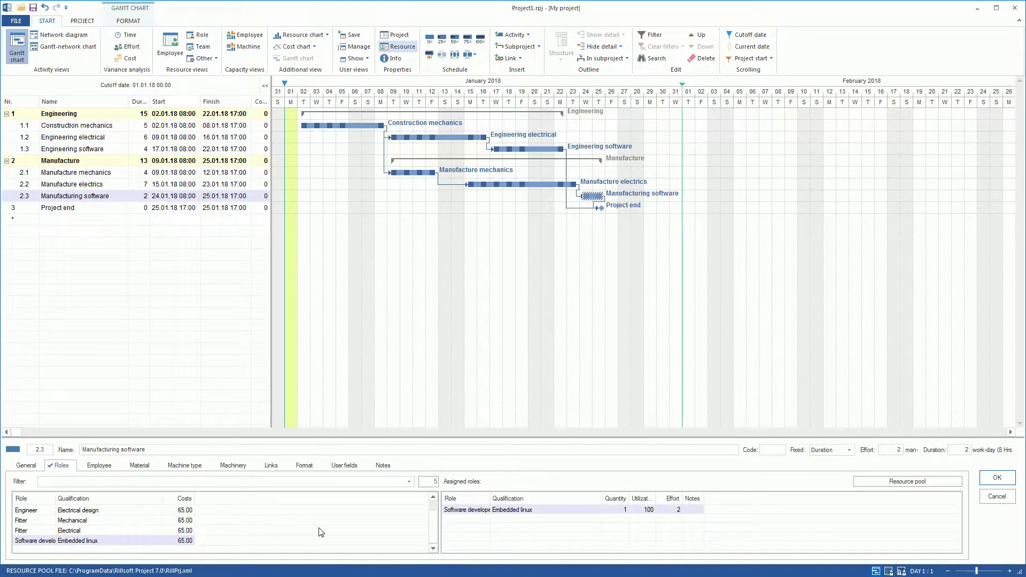
left_click(993, 480)
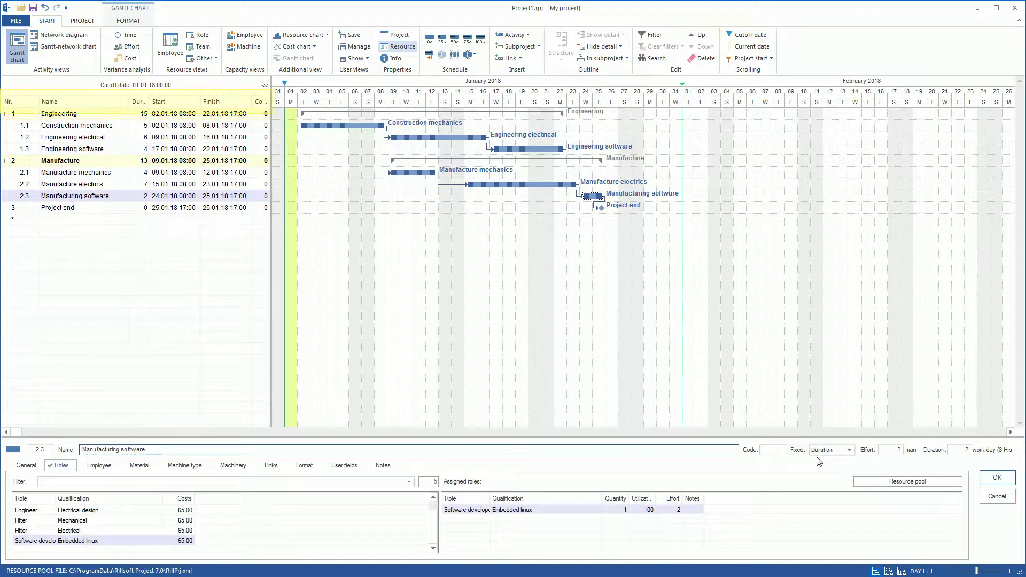
Step: Add Effort and Costs columns to the activity table via Column arrangement
right_click(108, 101)
left_click(129, 108)
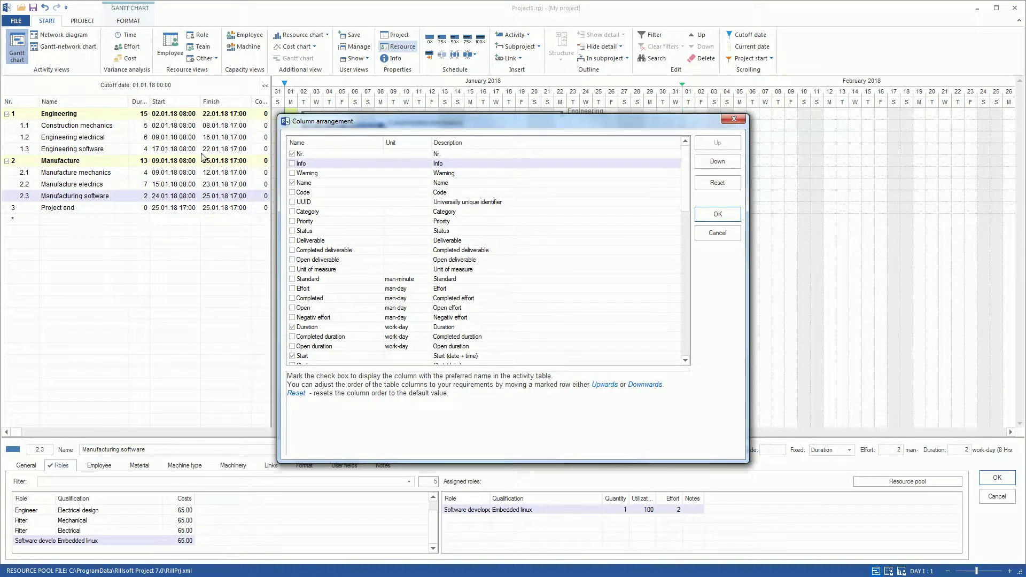
left_click(293, 288)
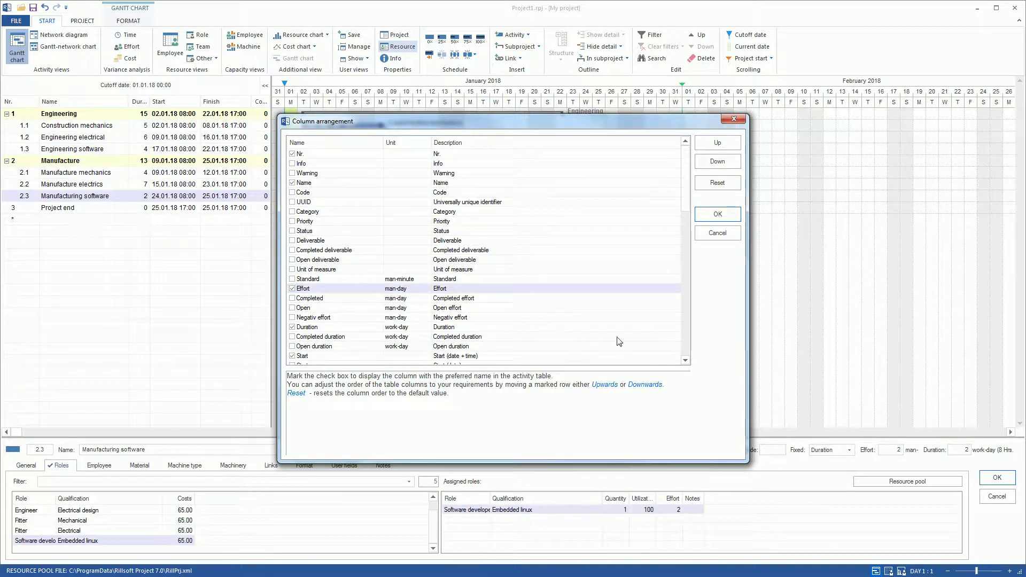
left_click(687, 350)
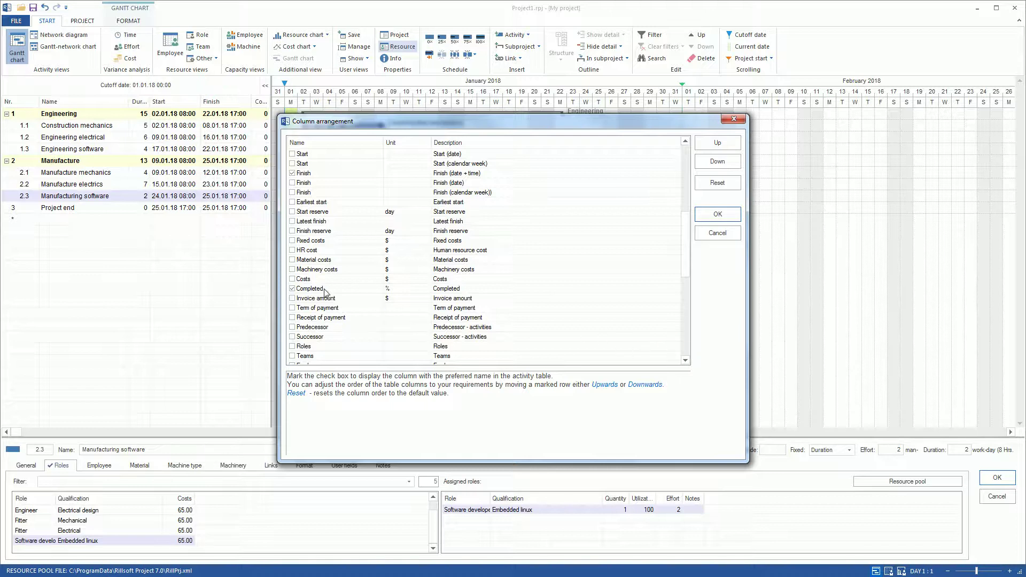
left_click(292, 279)
left_click(292, 279)
left_click(292, 289)
left_click(722, 216)
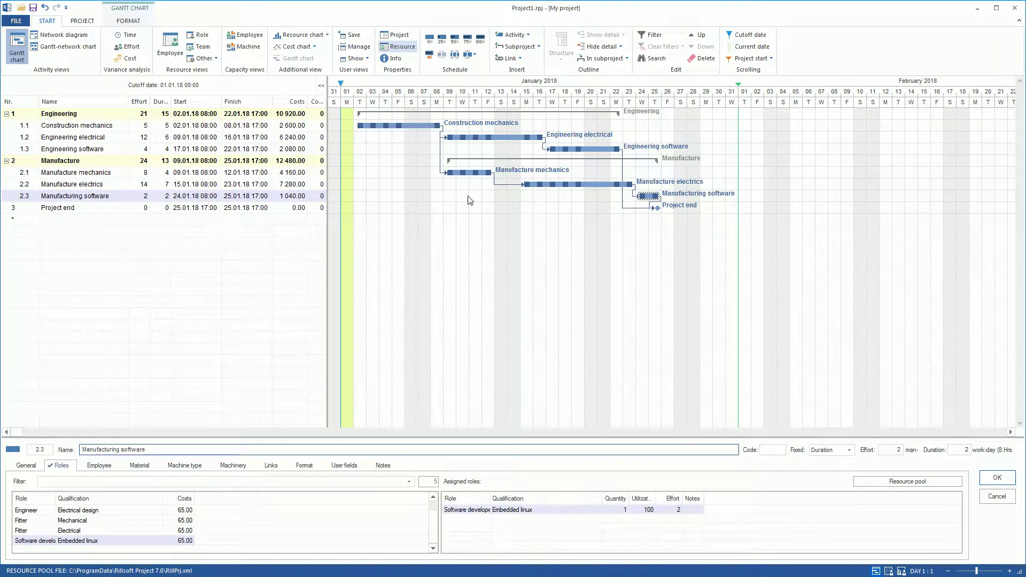
left_click(208, 38)
Step: Open Role usage and expand every role to show its activities and schedule bars
left_click(208, 37)
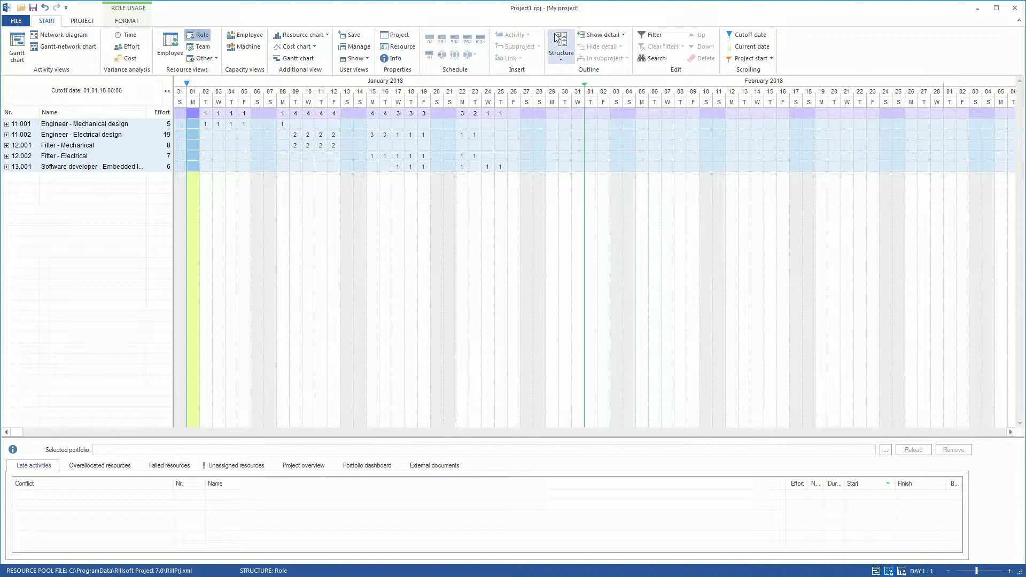
left_click(607, 36)
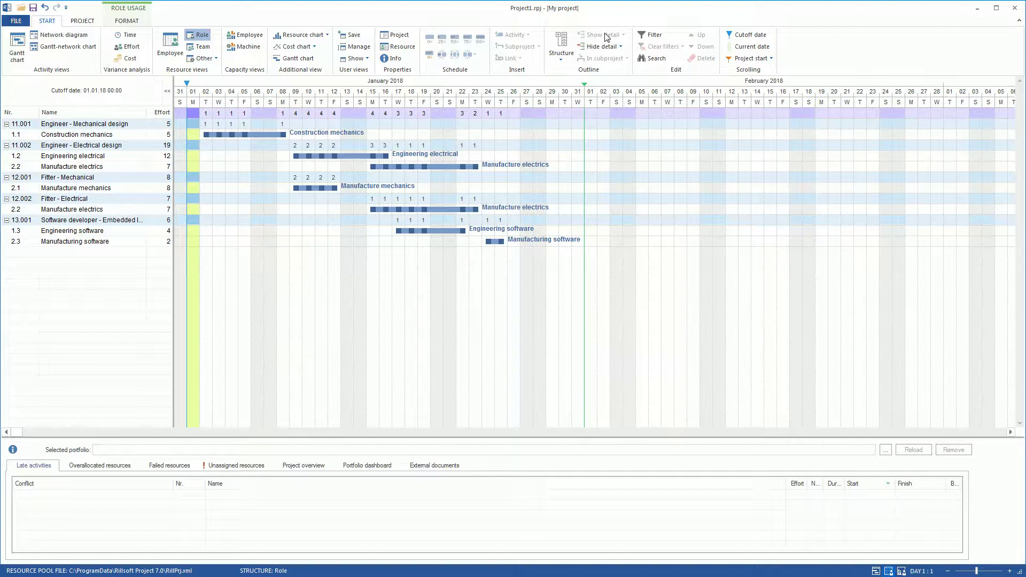
Step: Set the effort unit to 'in hours' in the project properties
left_click(399, 35)
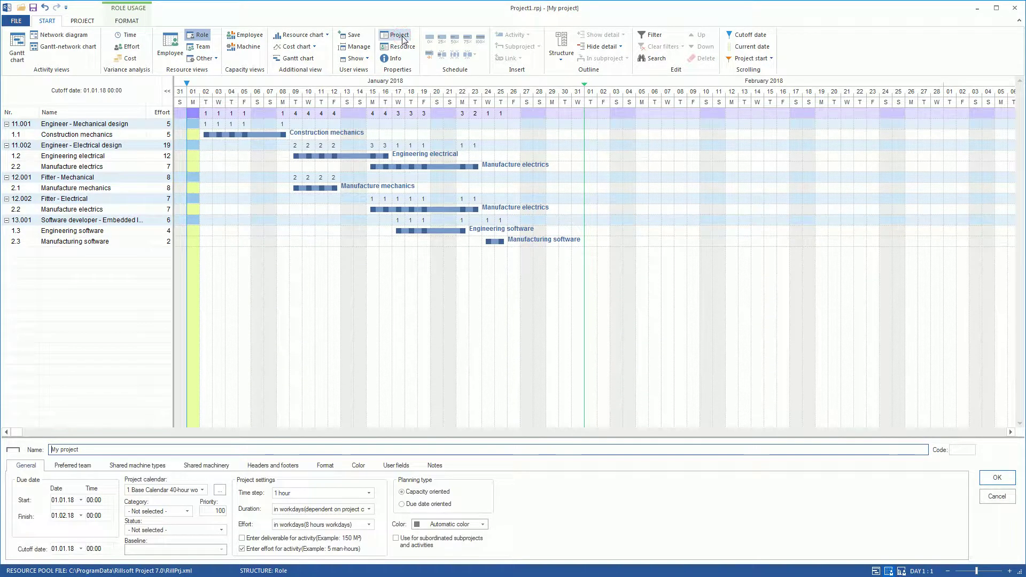
left_click(301, 525)
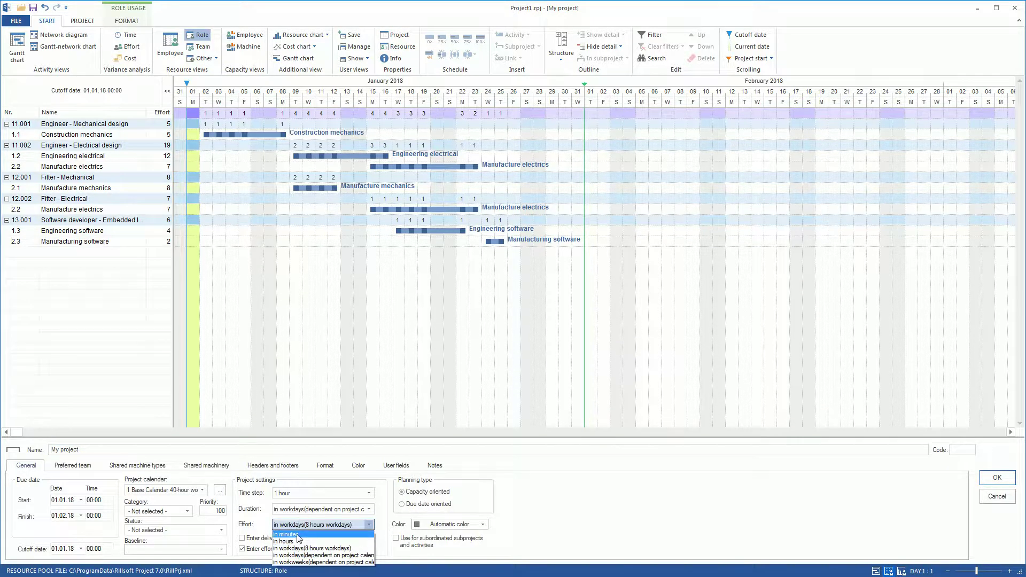
left_click(291, 541)
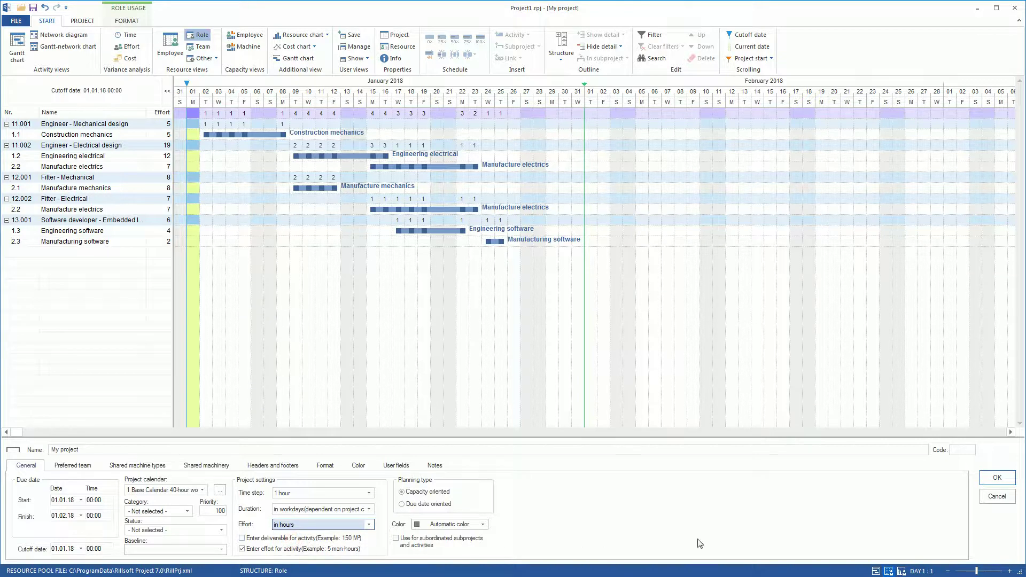
left_click(996, 479)
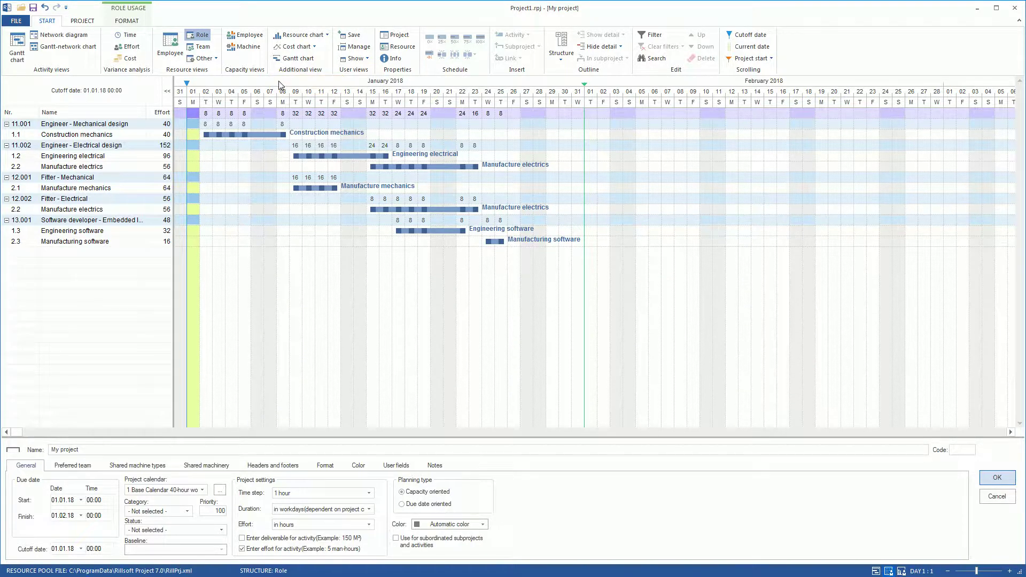
Step: Try and clear a January date filter, then filter to Engineer – Electrical design and Fitter – Electrical
left_click_drag(278, 80, 340, 83)
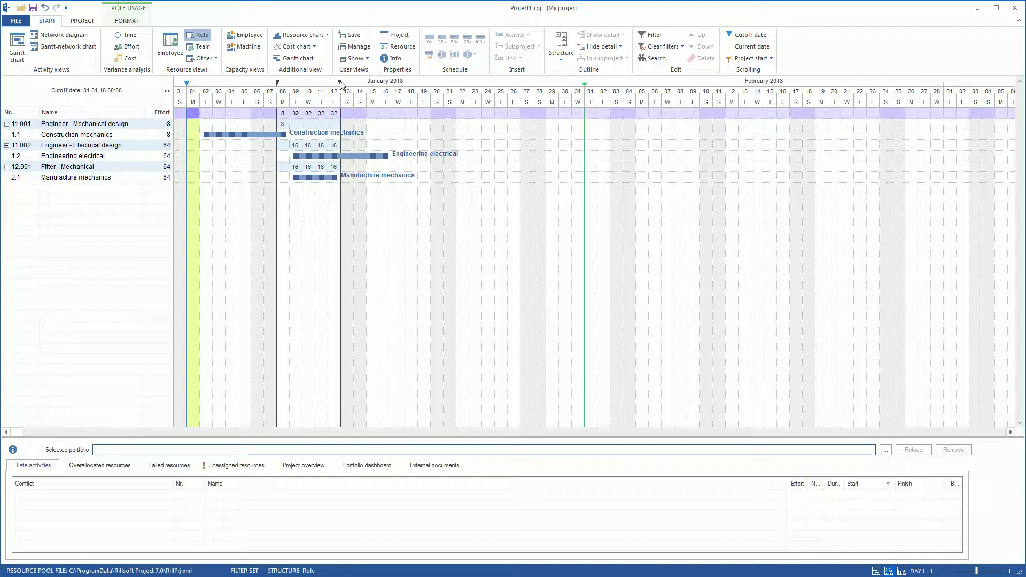
left_click(654, 50)
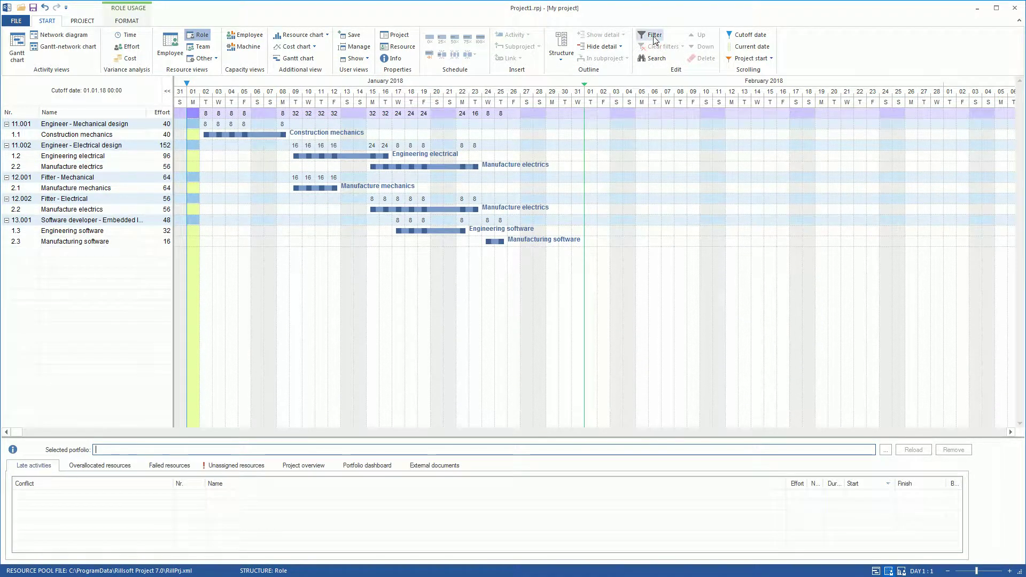
left_click(654, 36)
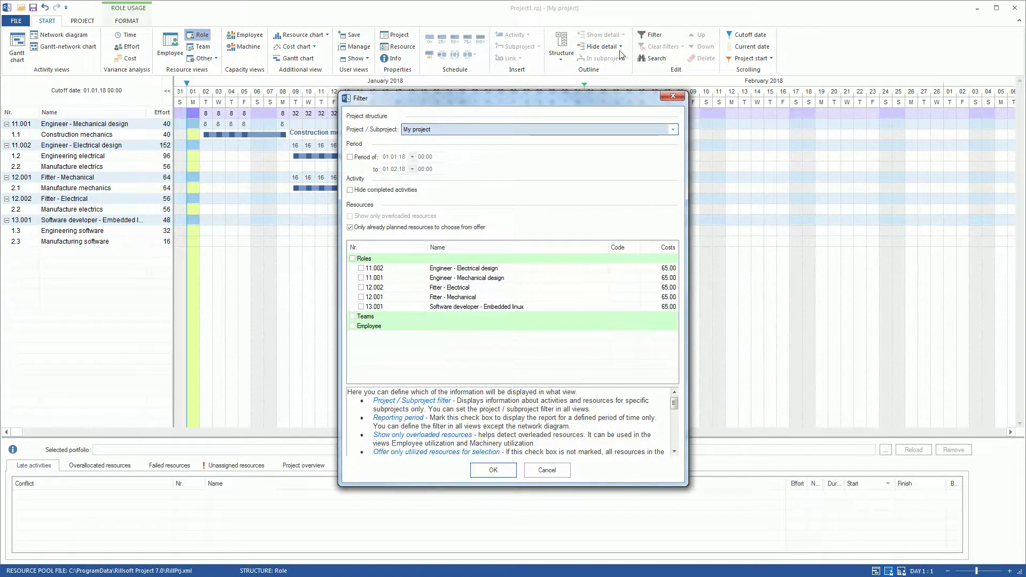
left_click(361, 289)
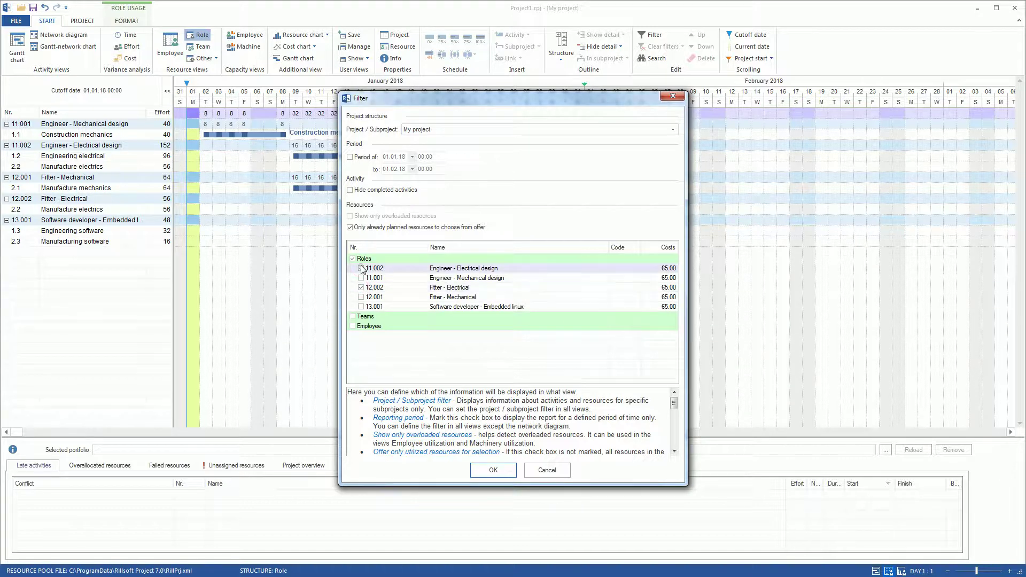
left_click(361, 268)
left_click(493, 471)
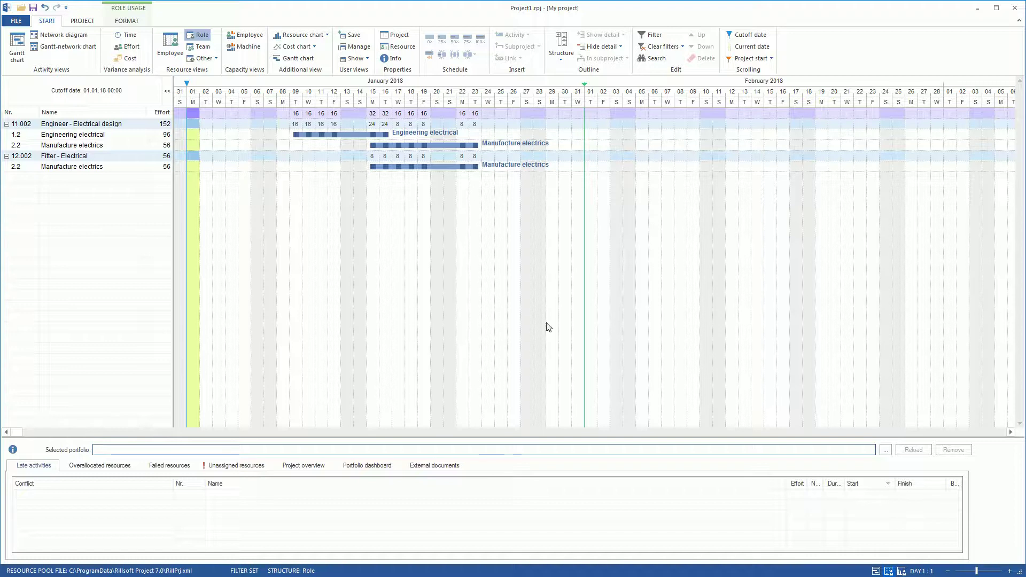
Step: Delete the role filter and switch back to the Gantt chart
left_click(663, 48)
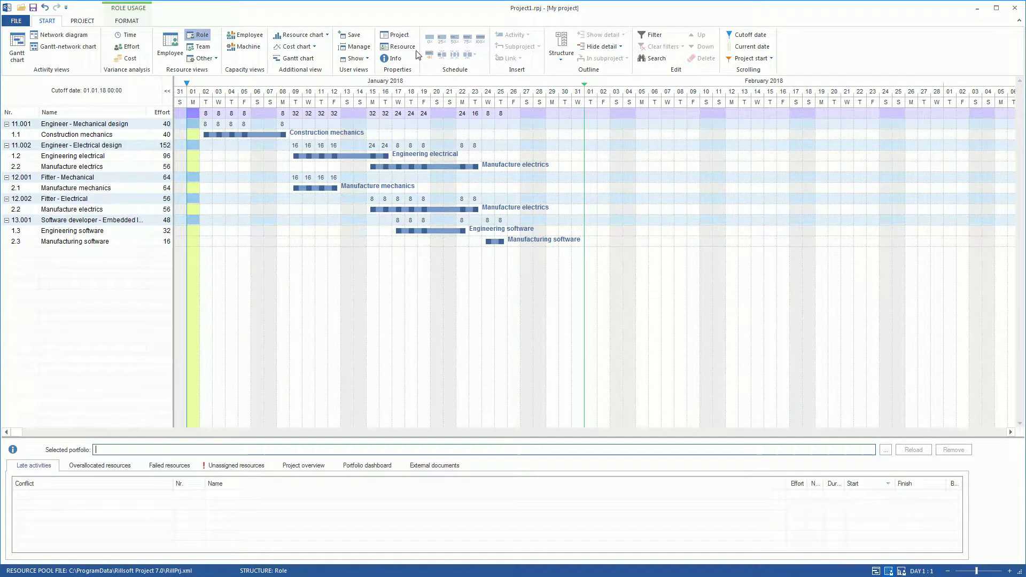
left_click(27, 49)
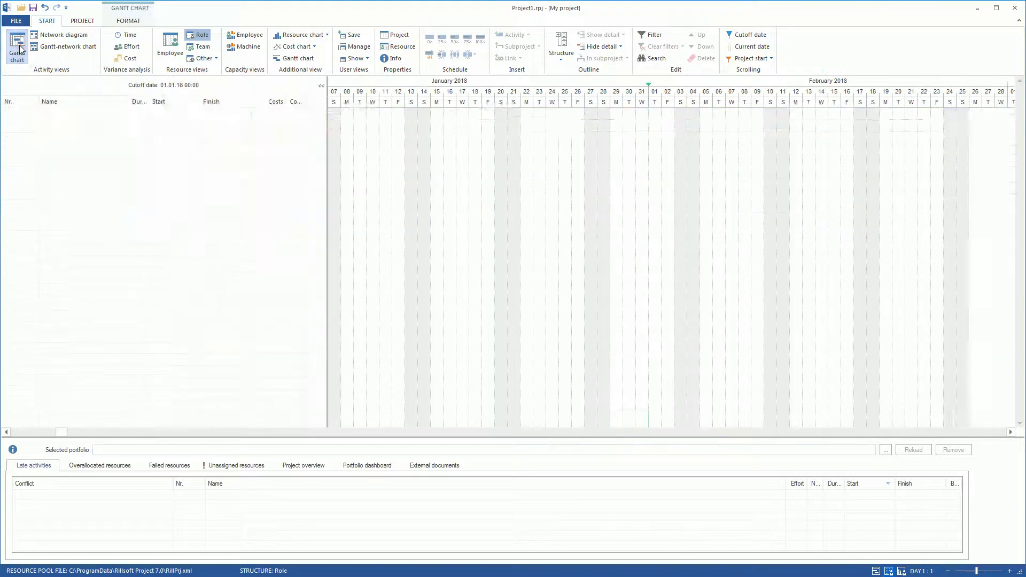